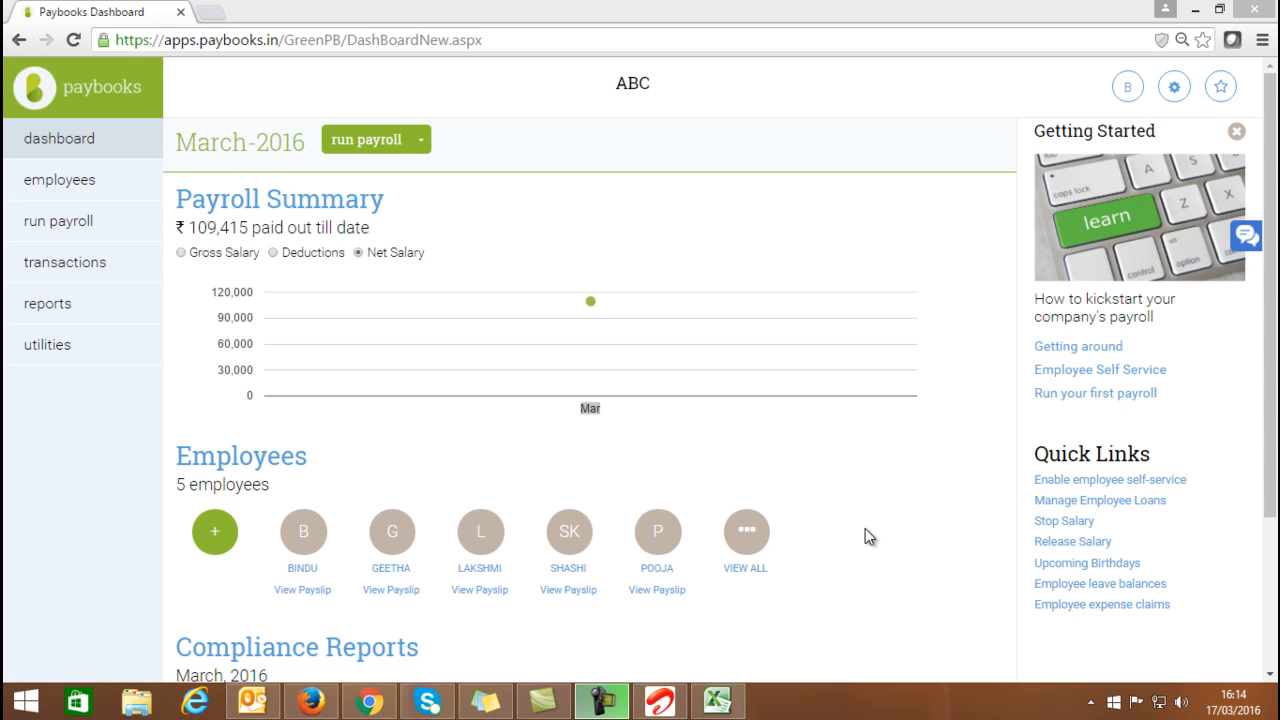
In the transactions' Loan Master, enter a loan type named Personal Loan with the abbreviation PL
left_click(55, 262)
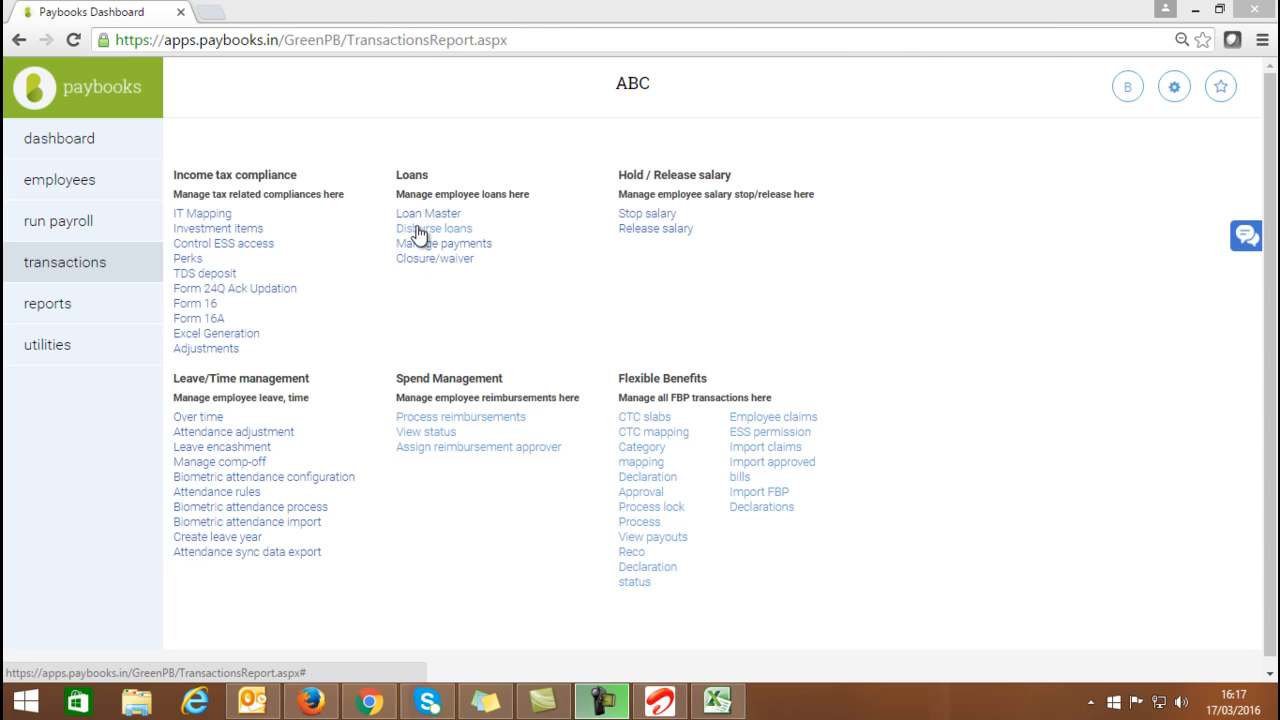
left_click(420, 215)
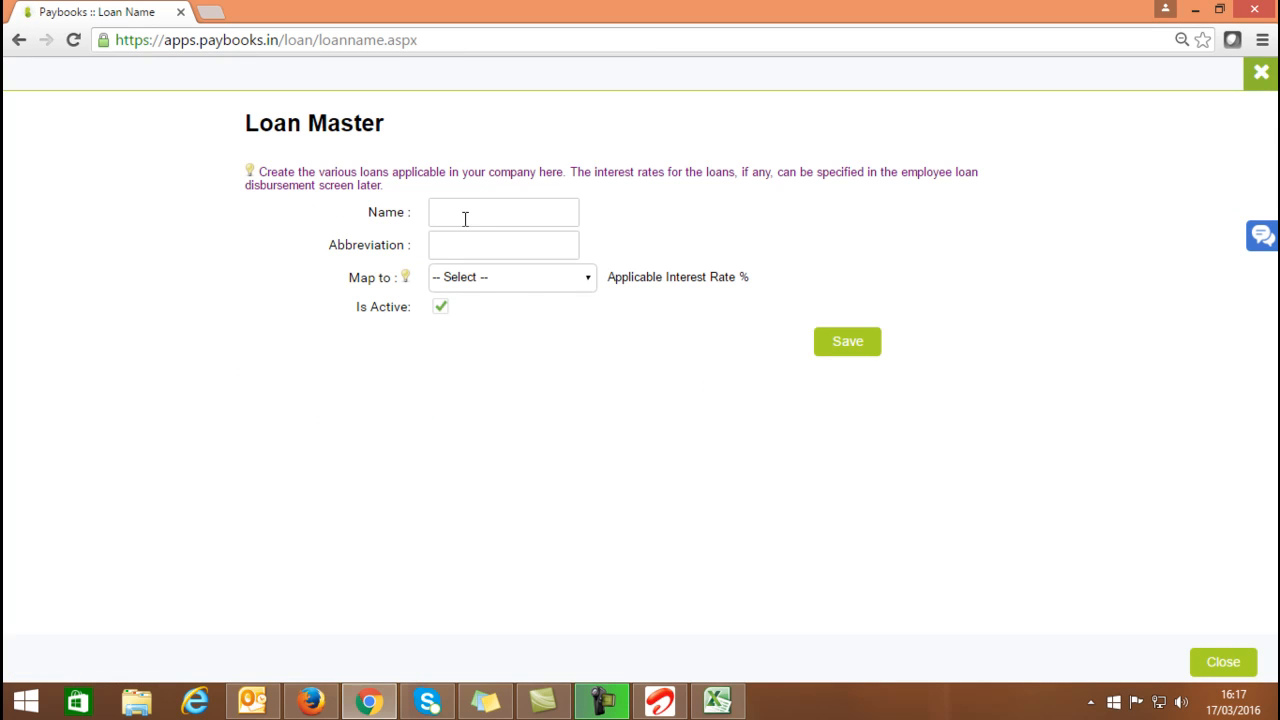
key("Down")
key("Down")
key("Return")
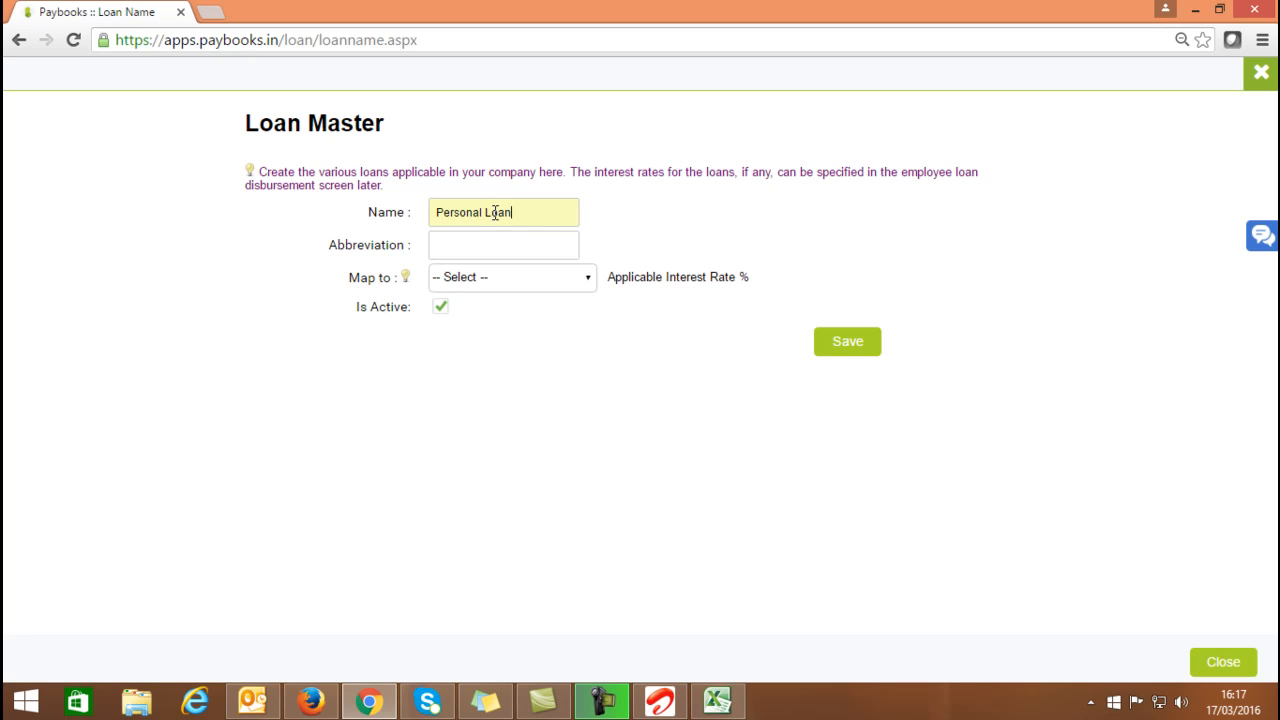
left_click(453, 249)
type("PL")
key("Tab")
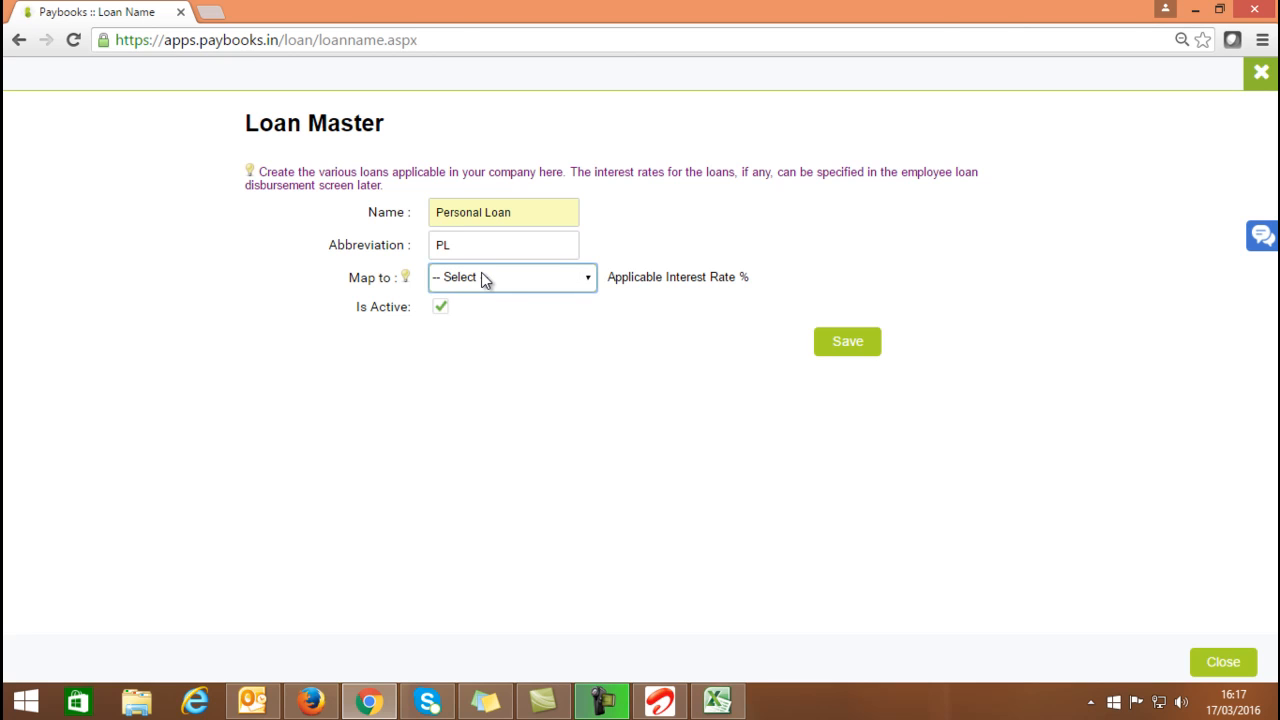
Map the loan type to Personal Loan, leave its applicable interest rate as is, and save it
left_click(484, 280)
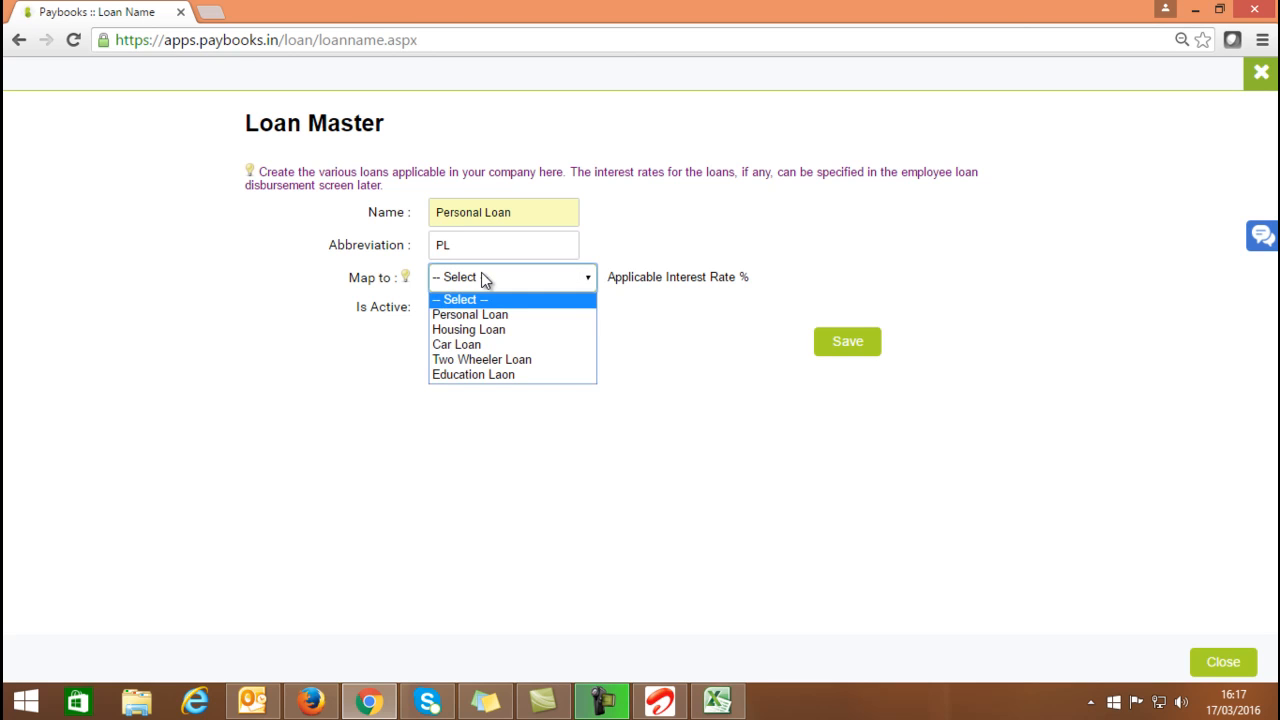
left_click(488, 315)
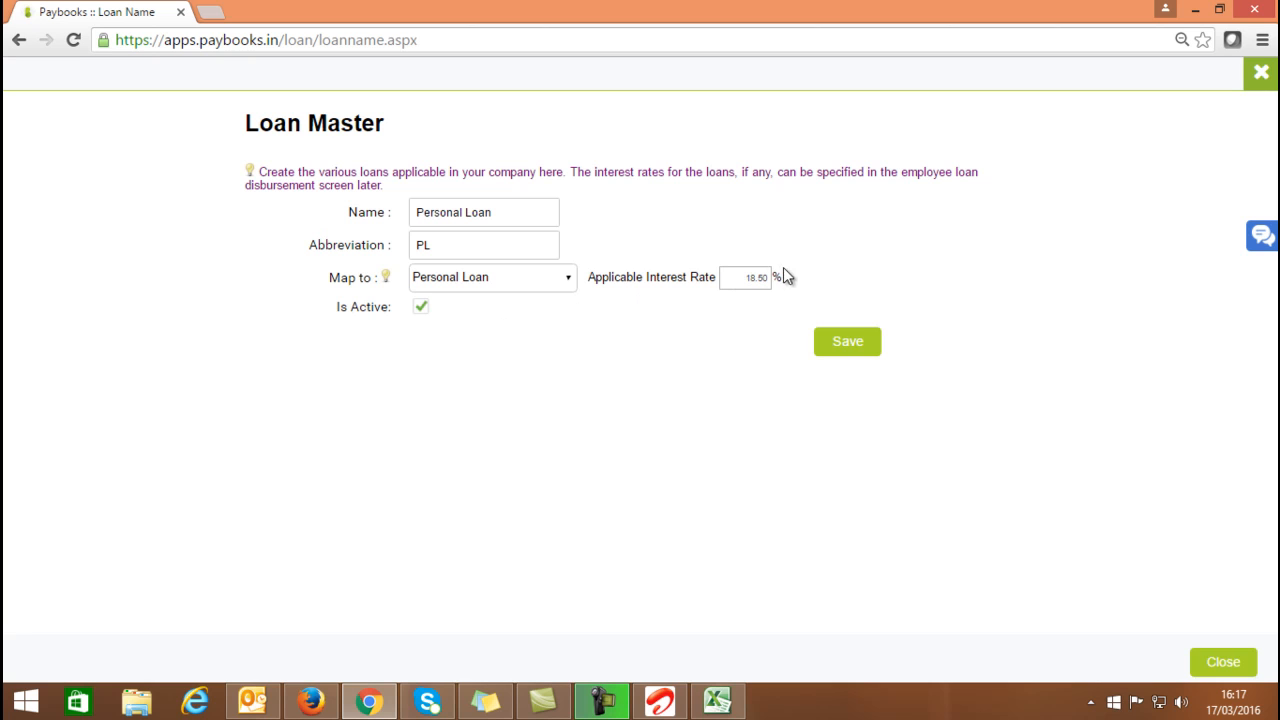
double_click(744, 278)
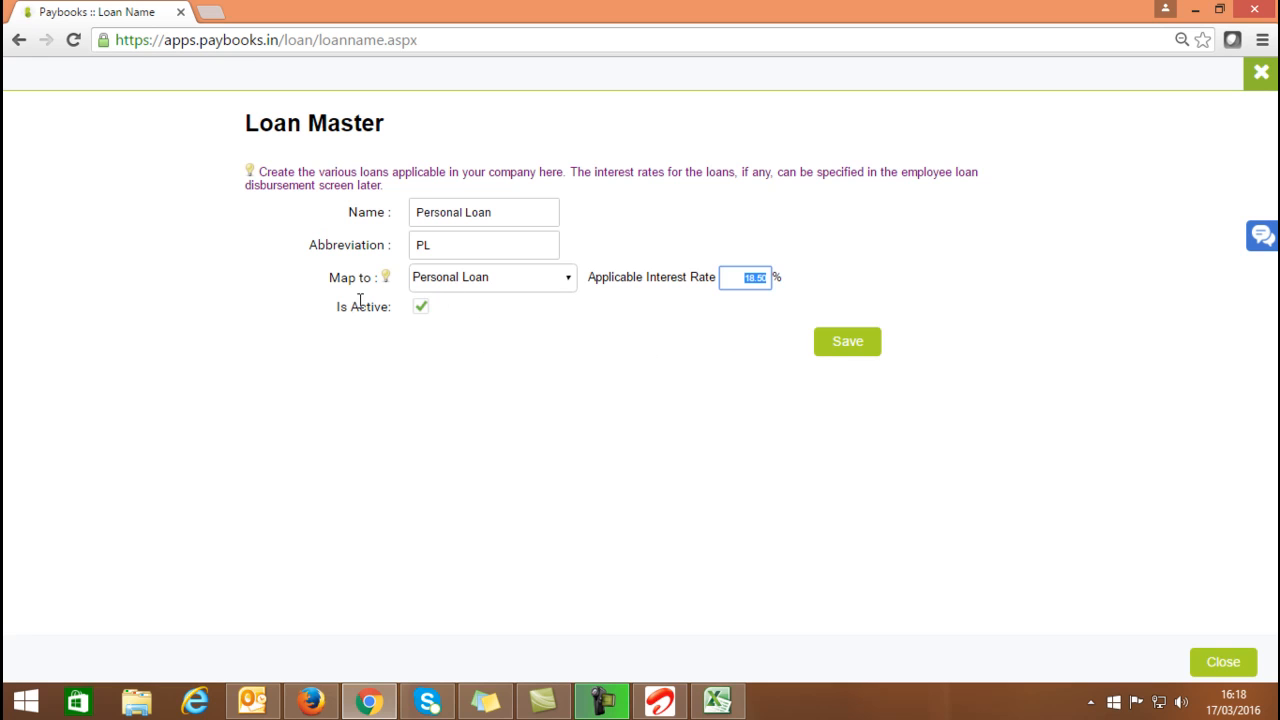
key("Return")
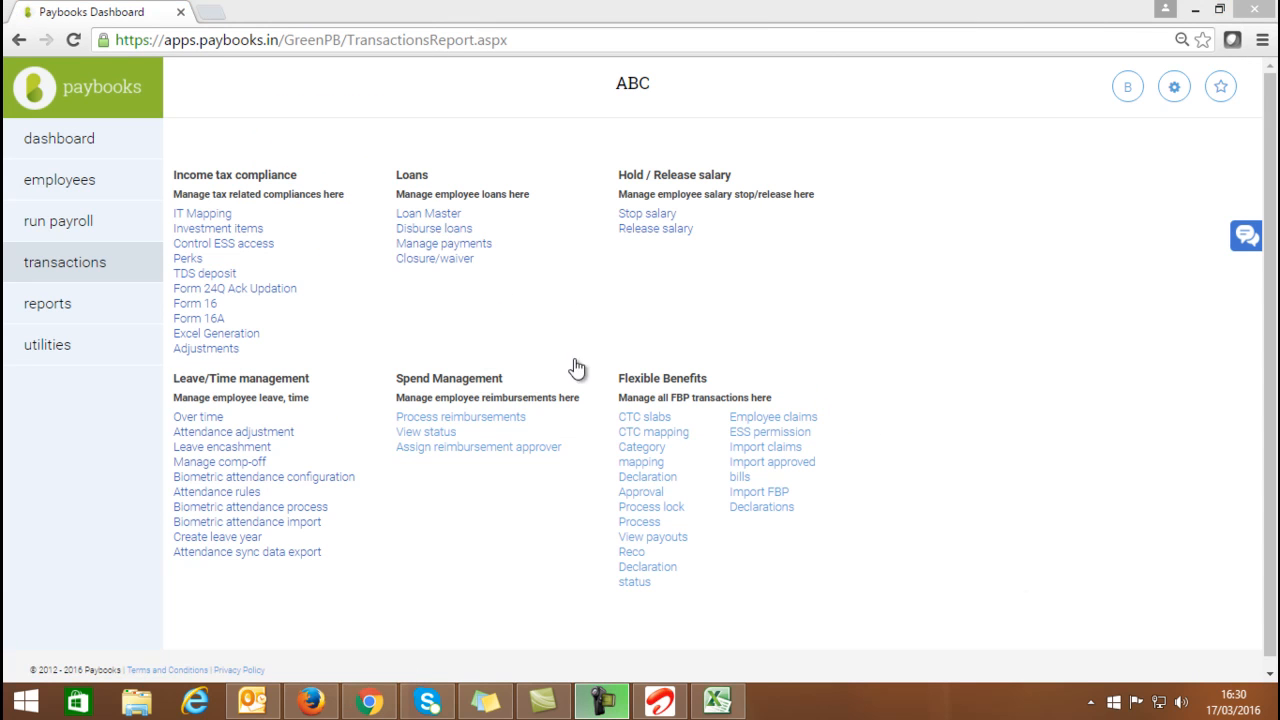
Start a new loan disbursement, look up the first employee by code, and choose Personal Loan as the loan name
left_click(425, 232)
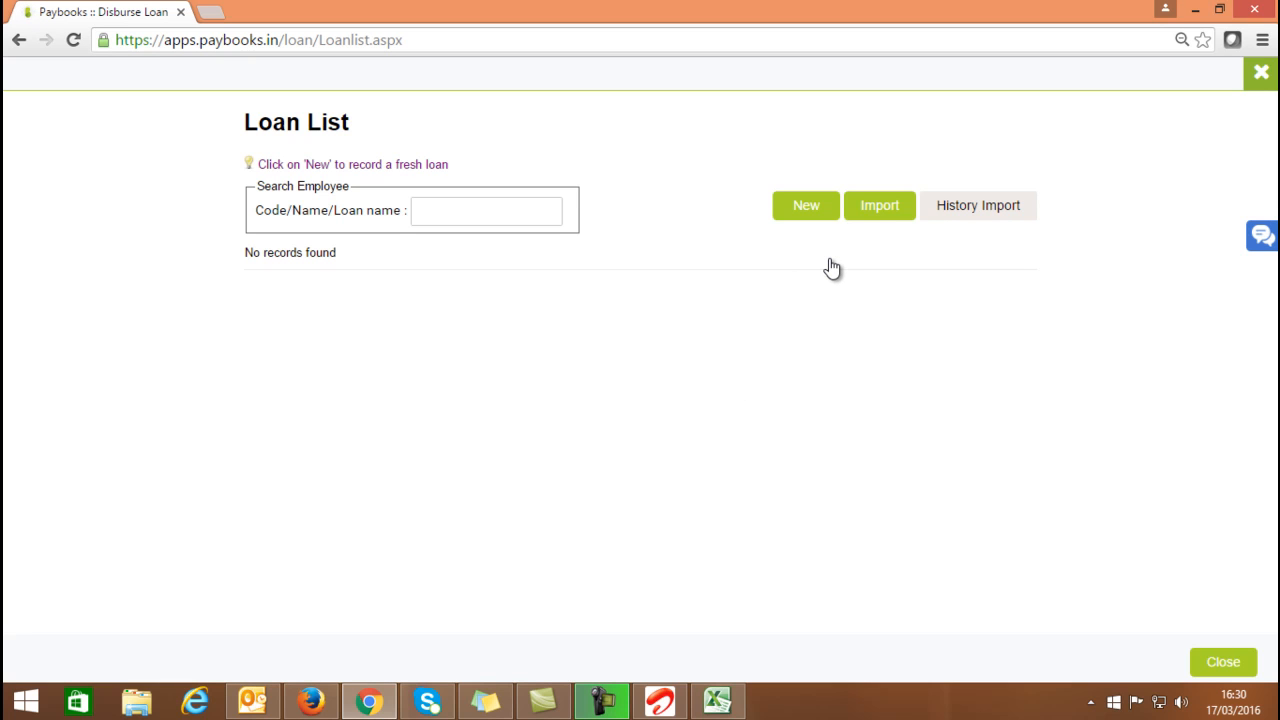
left_click(811, 210)
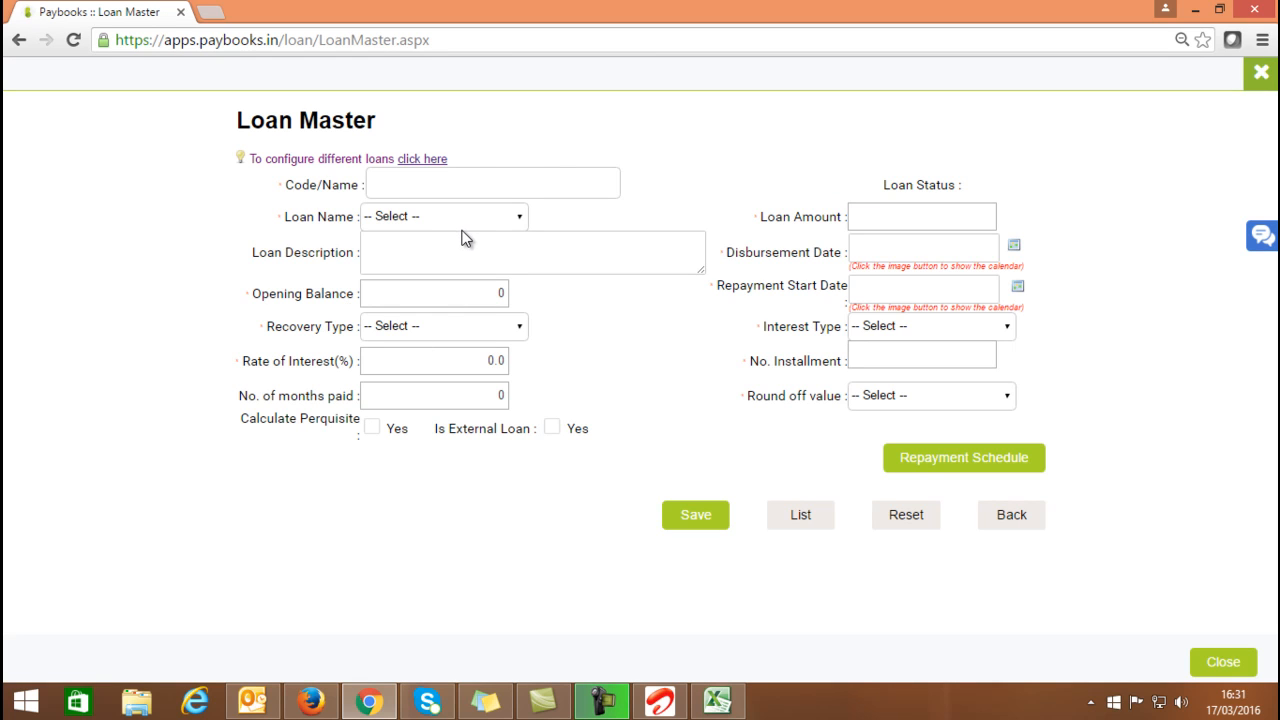
left_click(410, 192)
type("0")
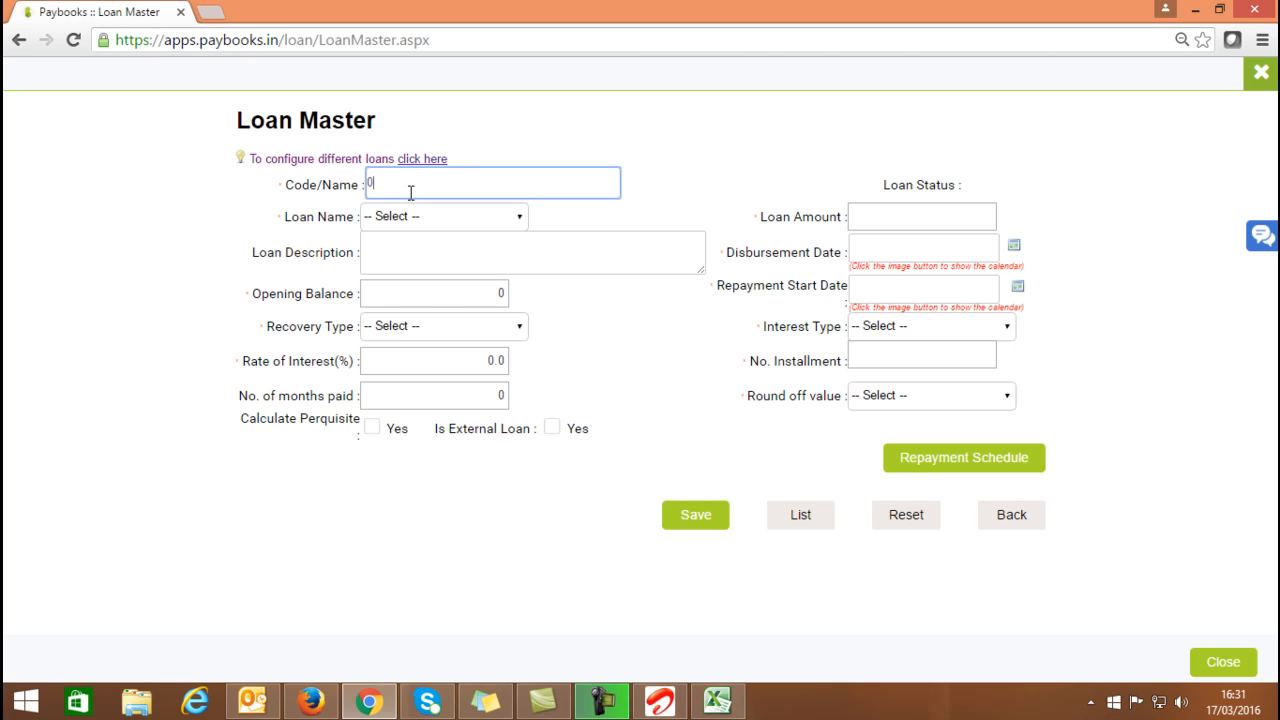
key("BackSpace")
type("1")
left_click(410, 233)
left_click(409, 232)
left_click(409, 266)
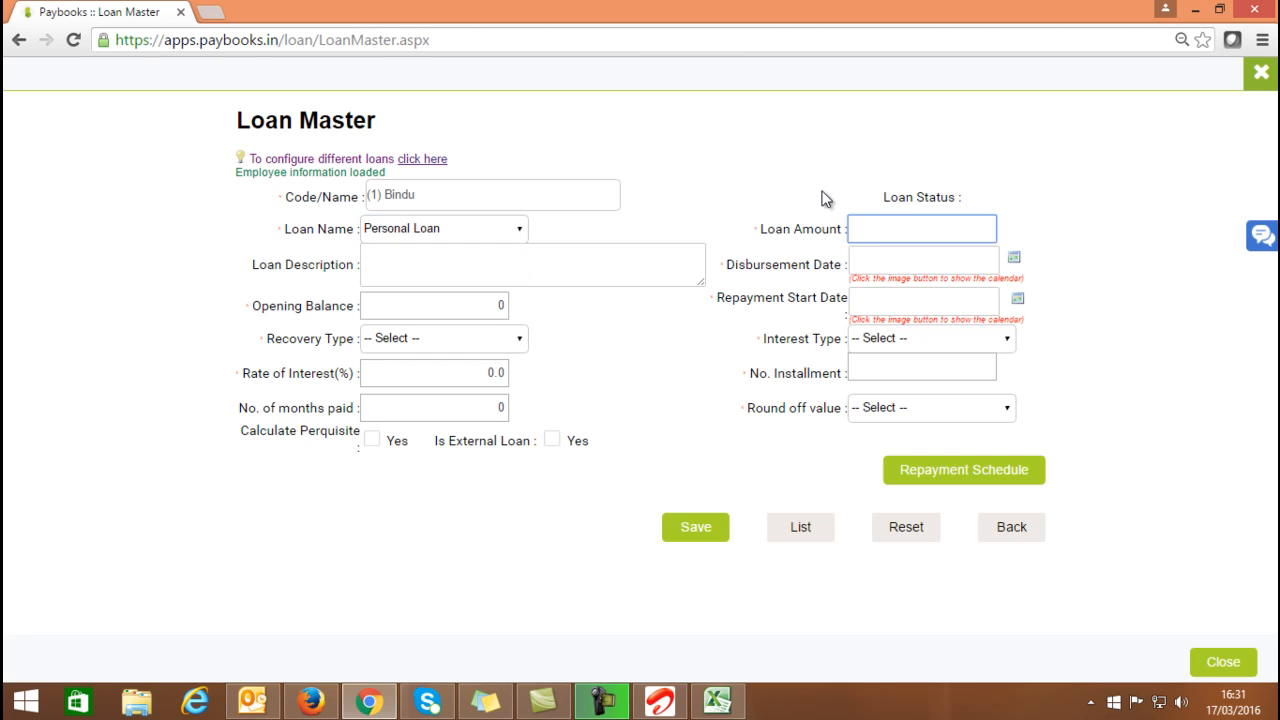
Enter a loan amount of 100000, the description Loan, and 02/03/2016 as both disbursement and repayment start date
type("100000")
left_click(414, 280)
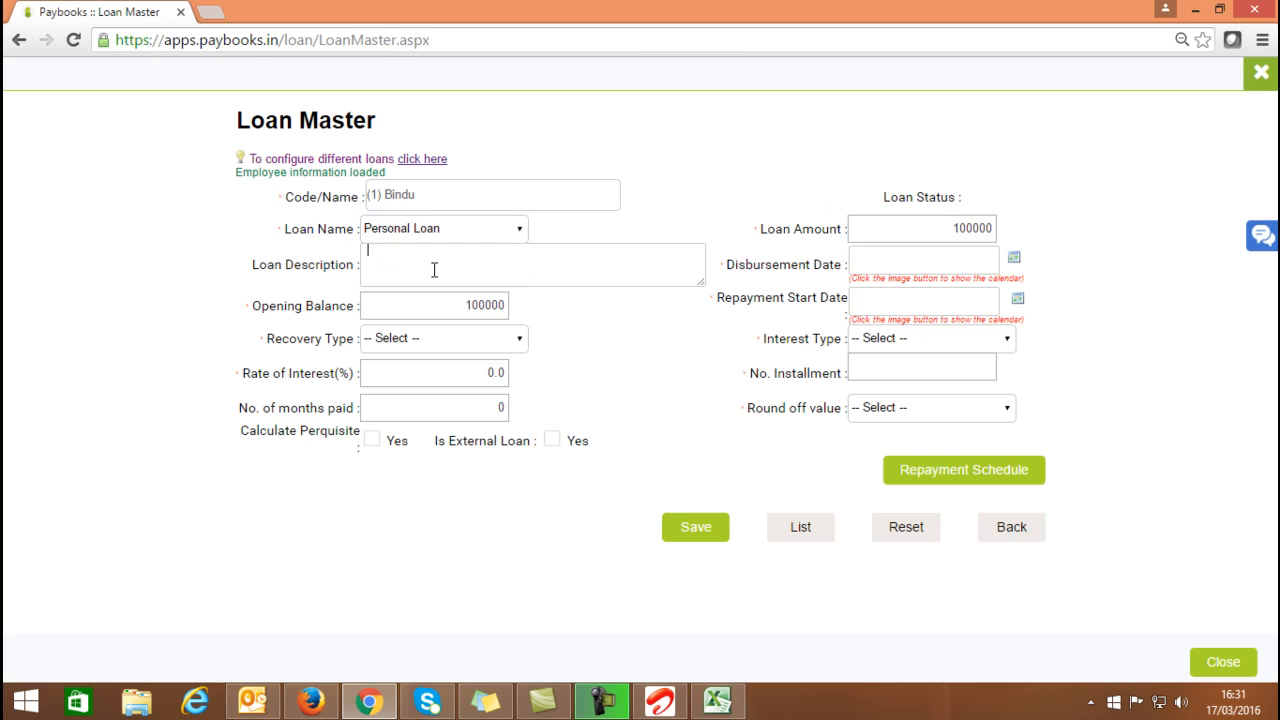
type("Loan")
left_click(1015, 258)
left_click(1017, 298)
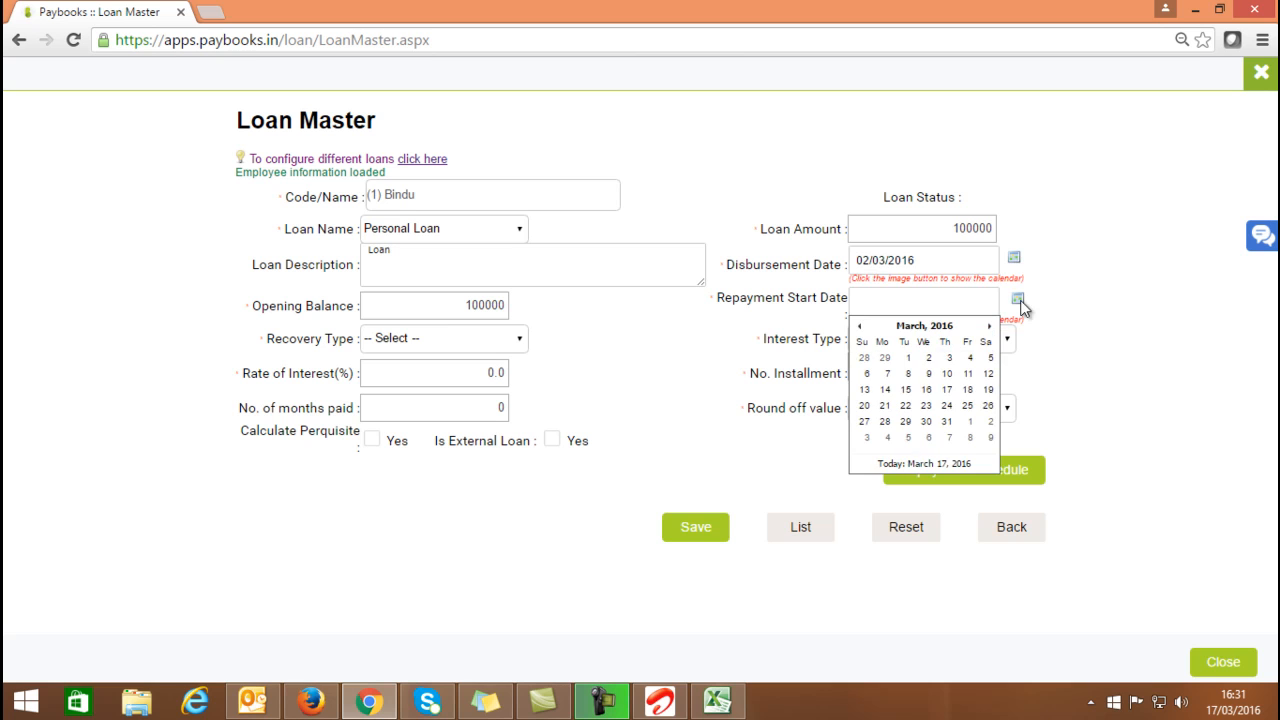
left_click(926, 359)
Set the loan's recovery type to Monthly and interest type to Adhoc, leaving the rate of interest at its default
left_click(420, 340)
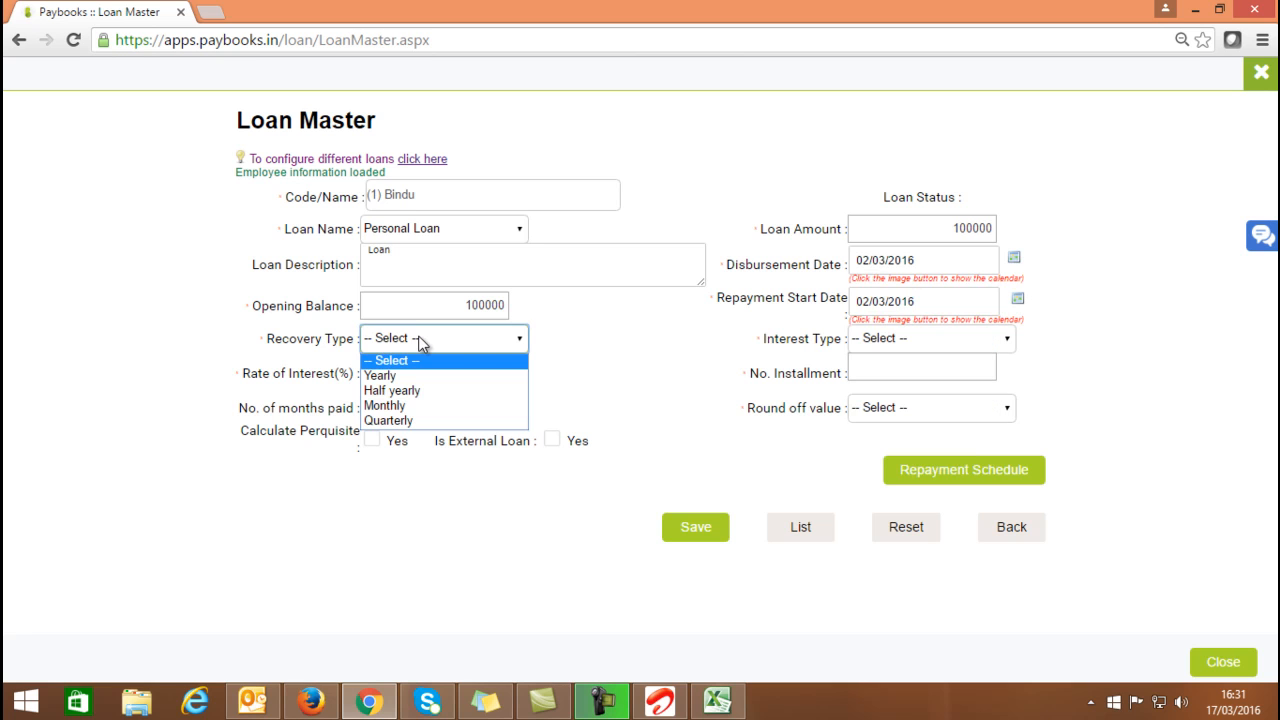
left_click(416, 405)
left_click(878, 338)
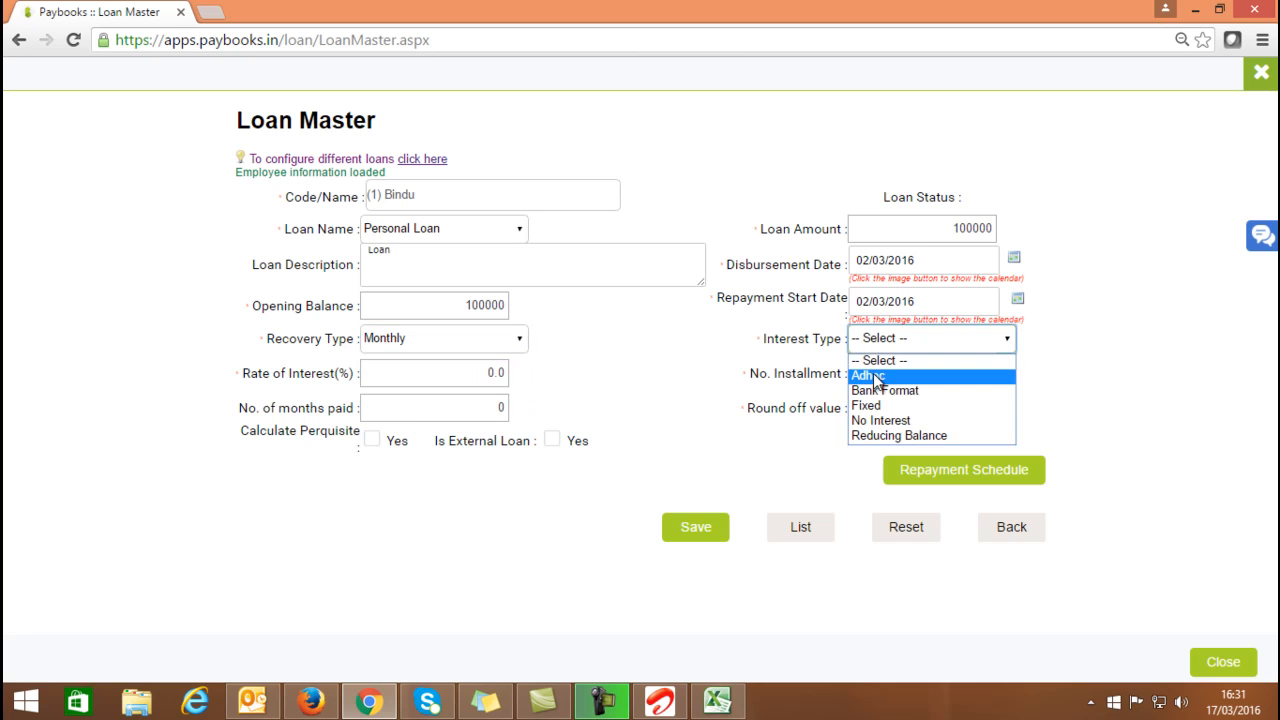
left_click(875, 380)
left_click(487, 372)
left_click_drag(487, 372, 558, 368)
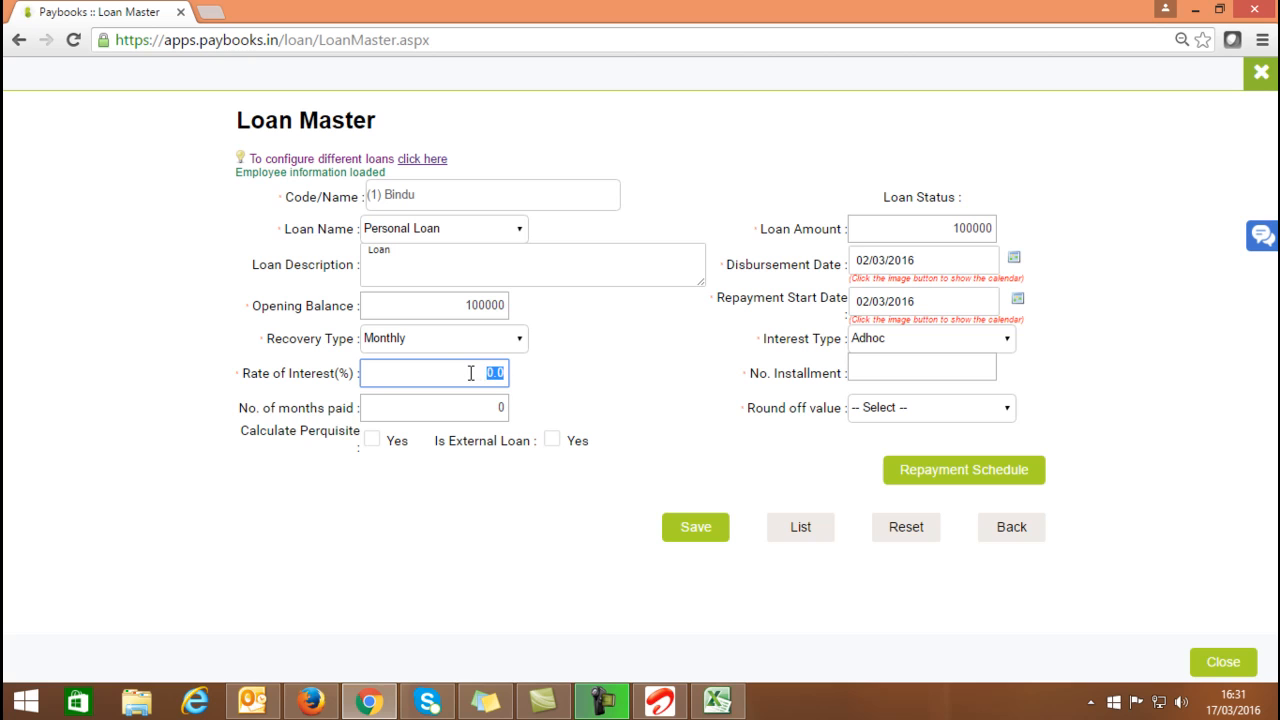
Set the number of installments to 10 and the round off value to Nearest to 1 Rs
left_click(909, 370)
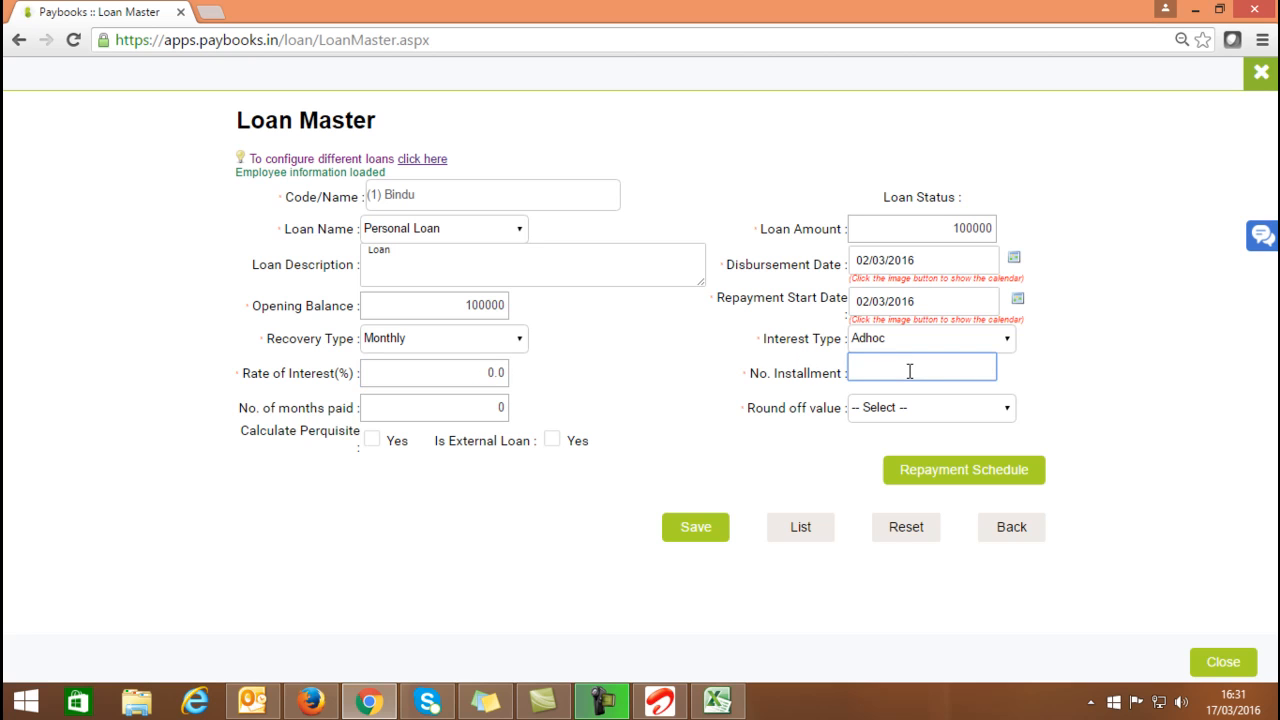
type("10")
key("Tab")
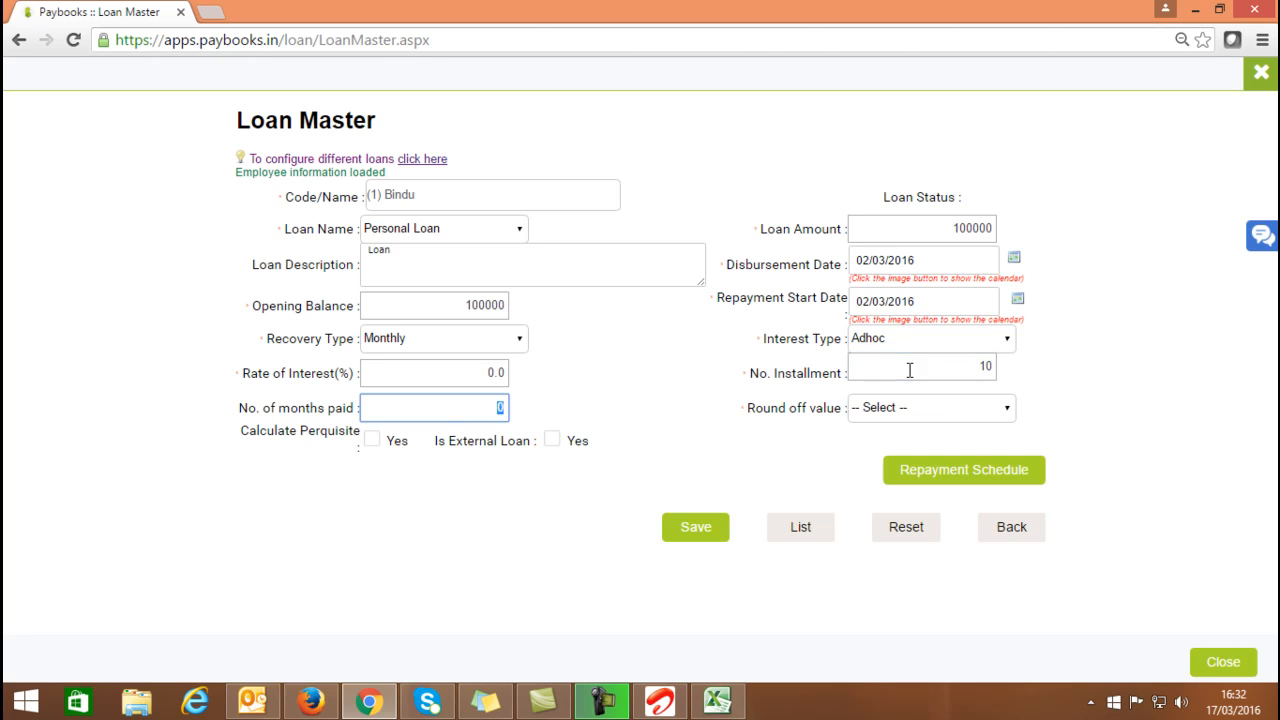
left_click(946, 229)
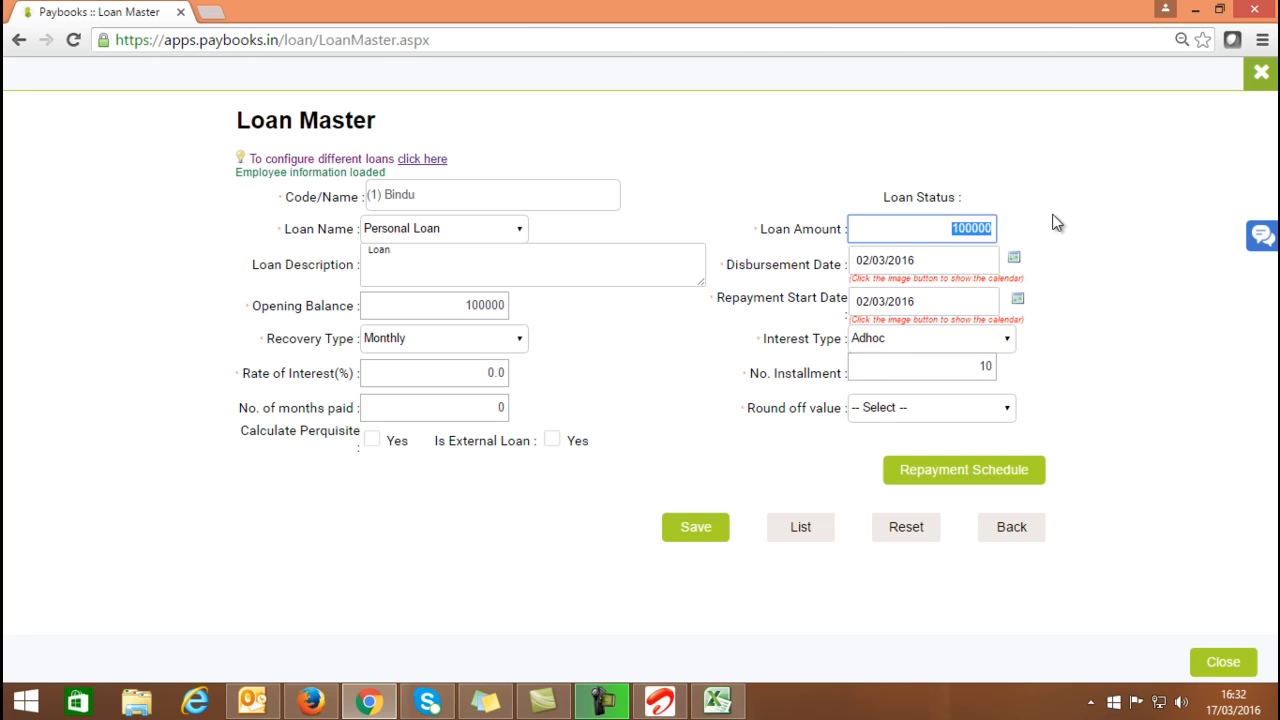
left_click(1126, 284)
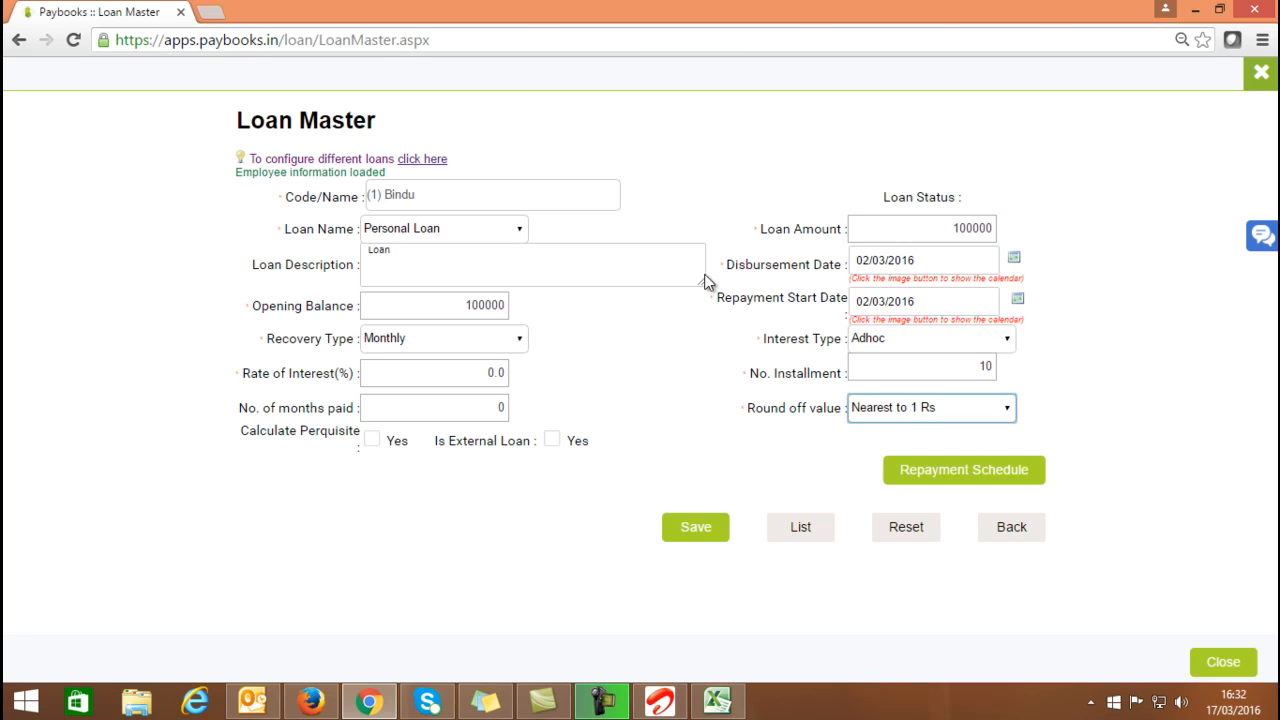
left_click(918, 418)
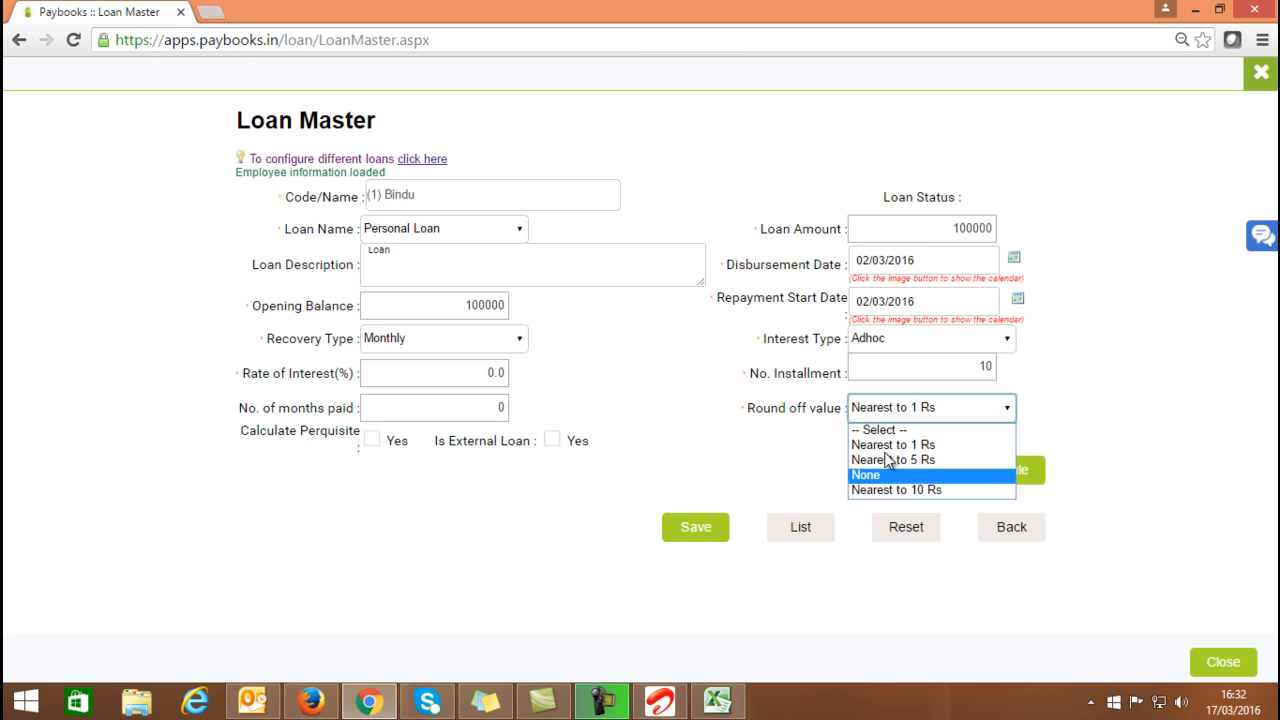
left_click(887, 446)
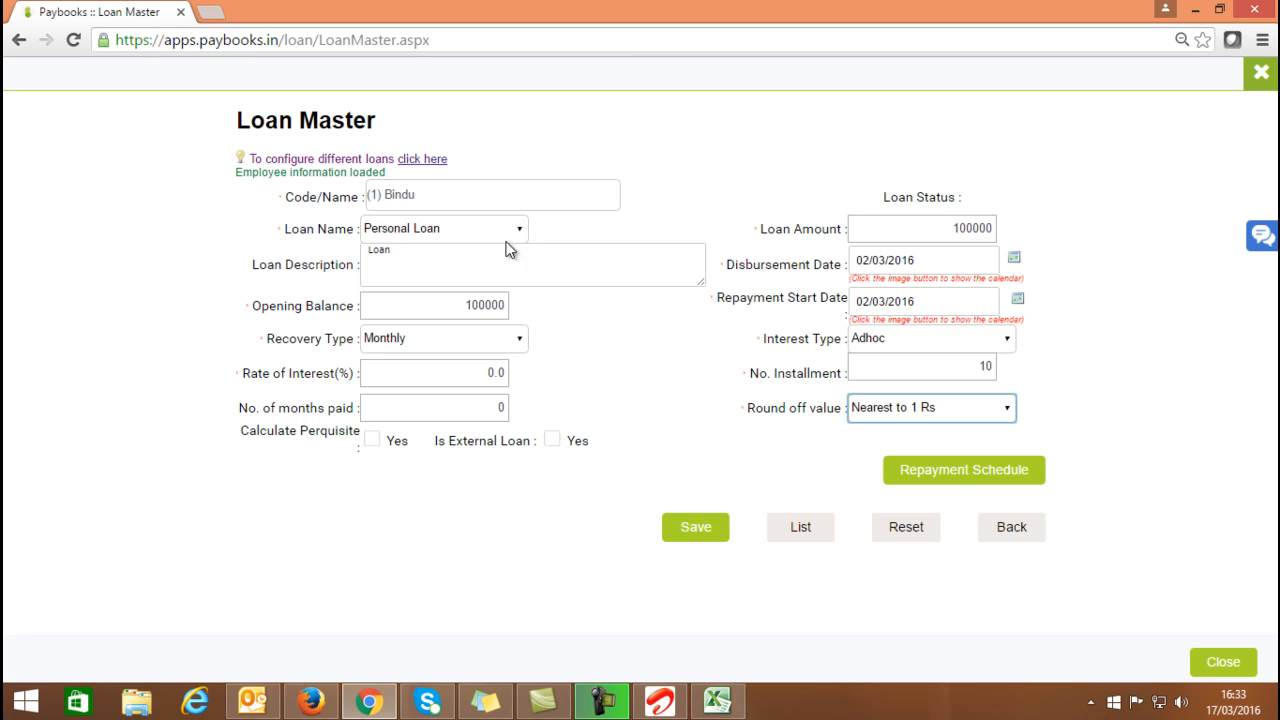
Generate the loan's repayment schedule and save the disbursement
left_click(948, 476)
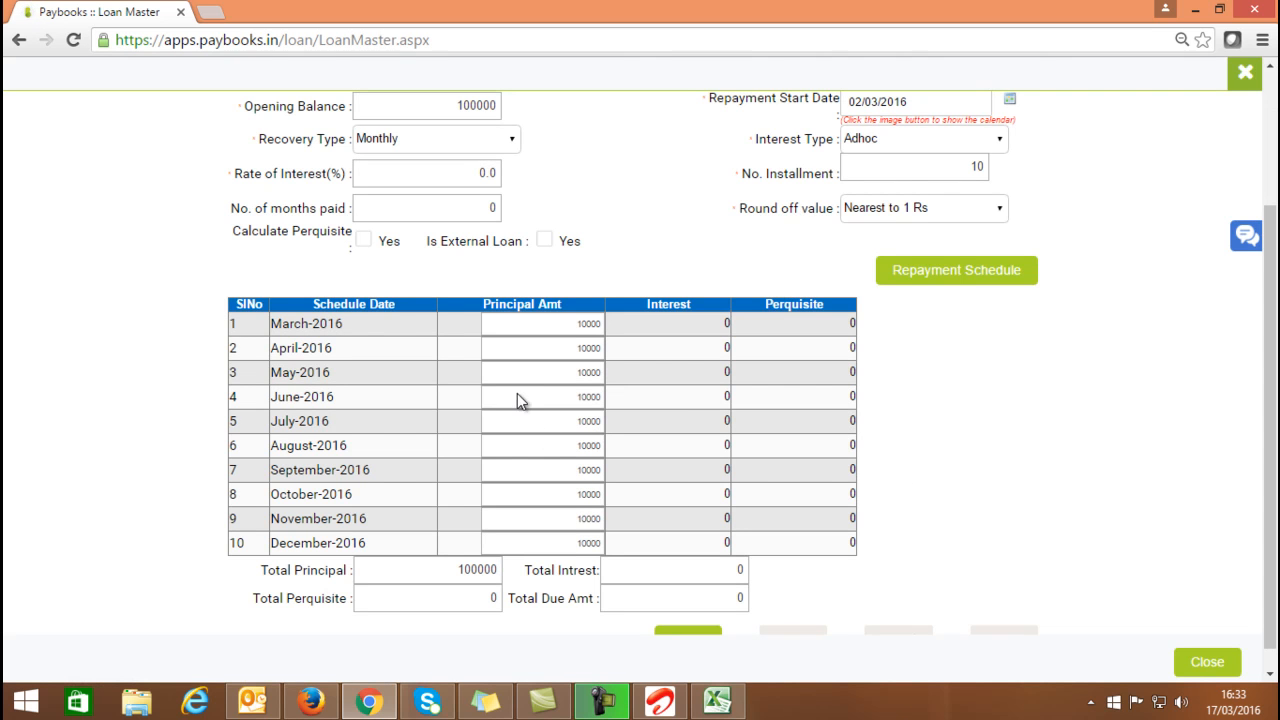
scroll(517, 400, "down", 1)
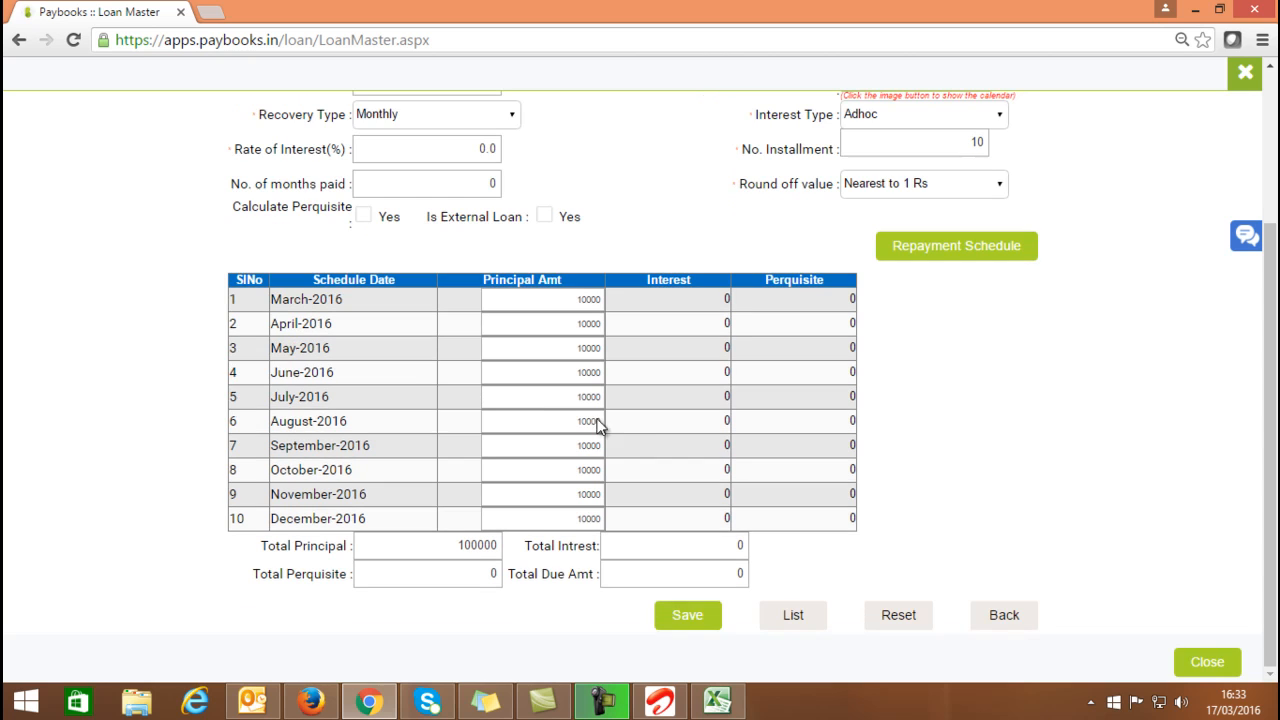
left_click(687, 615)
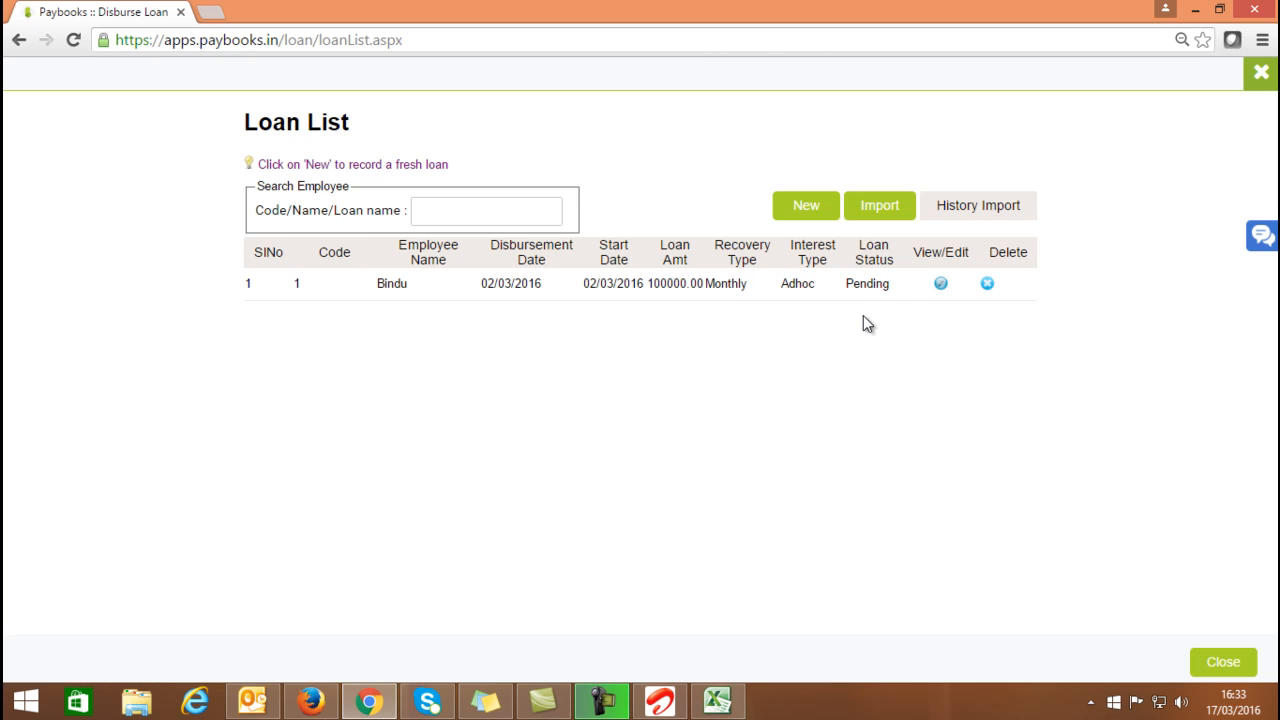
Download the employee loan import template from the loan list and open it in Excel
left_click(877, 208)
left_click(991, 177)
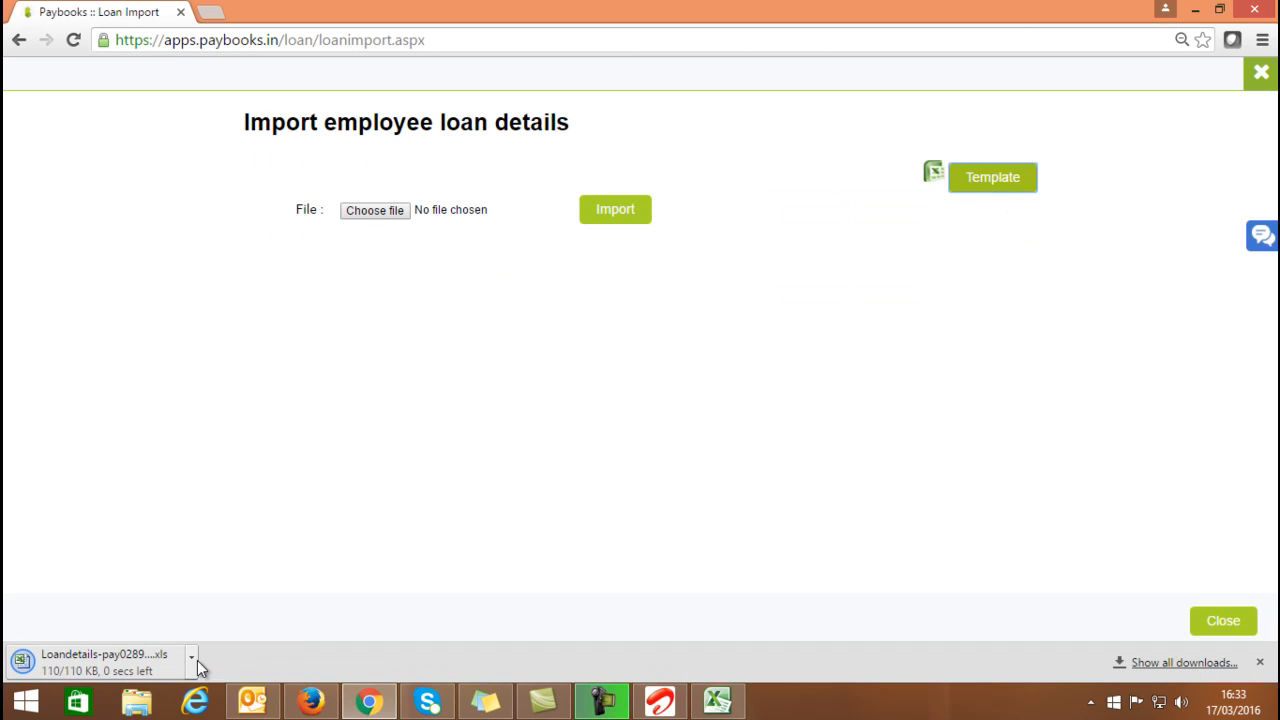
left_click(194, 662)
left_click(248, 528)
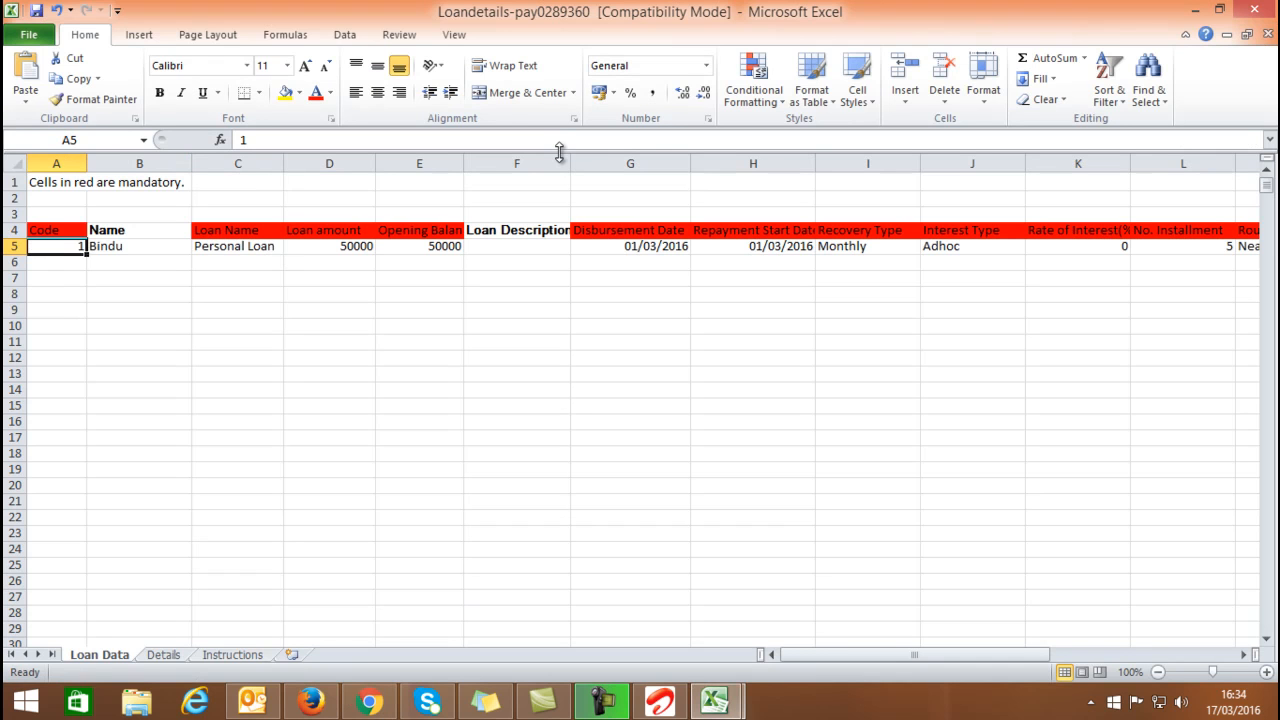
Save the completed Loandetails workbook and import it into the employee loan details in Paybooks
left_click(29, 34)
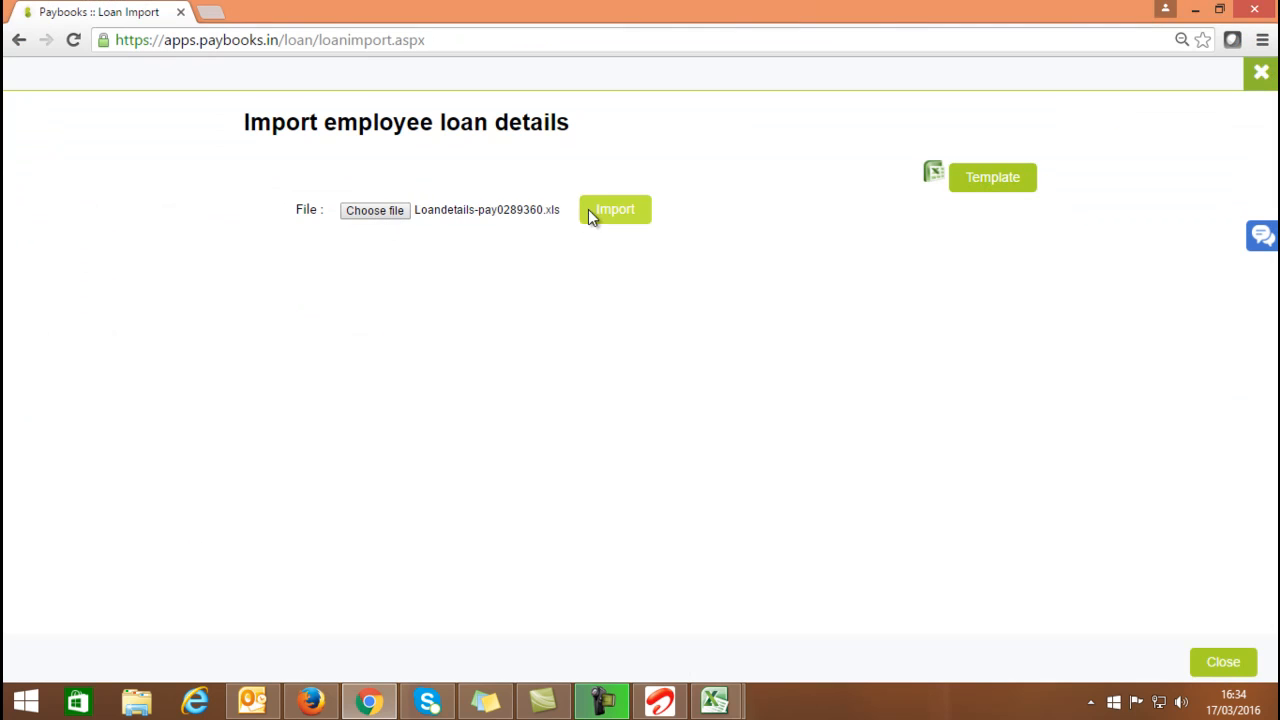
left_click(590, 211)
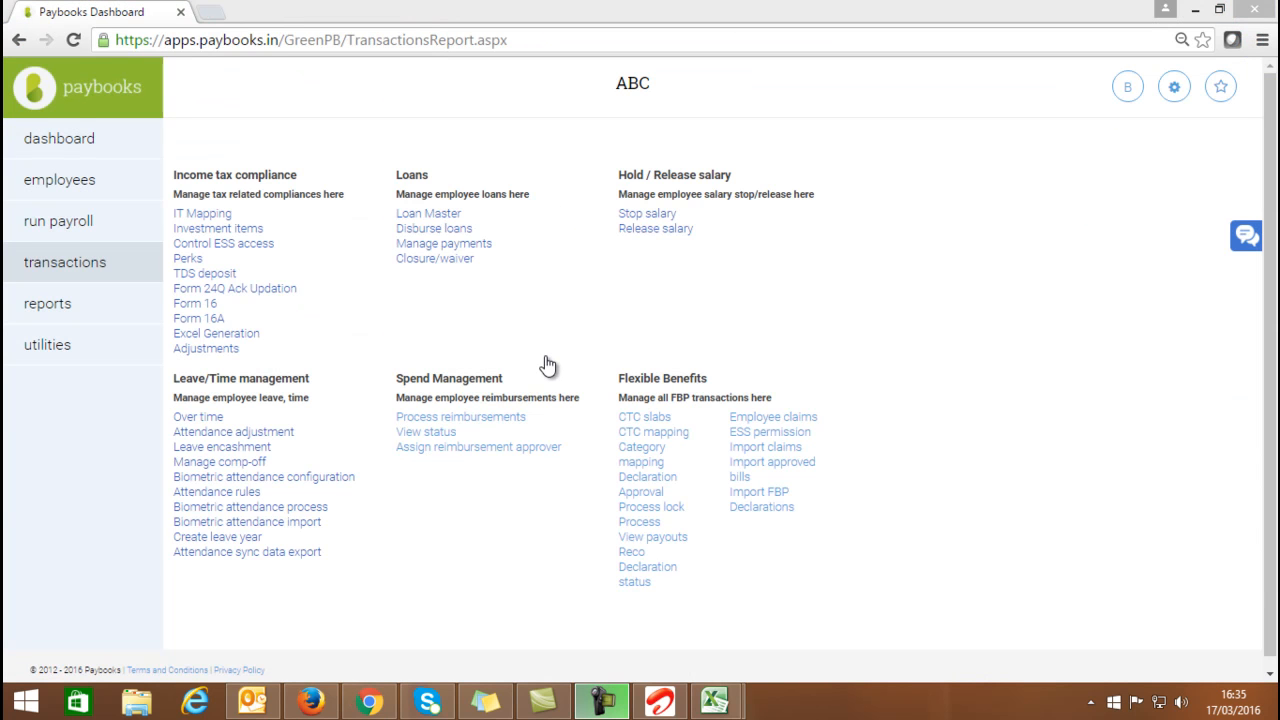
Record a new loan payment with a payable amount of 100000.00 covering all scheduled installments, and save it
left_click(450, 245)
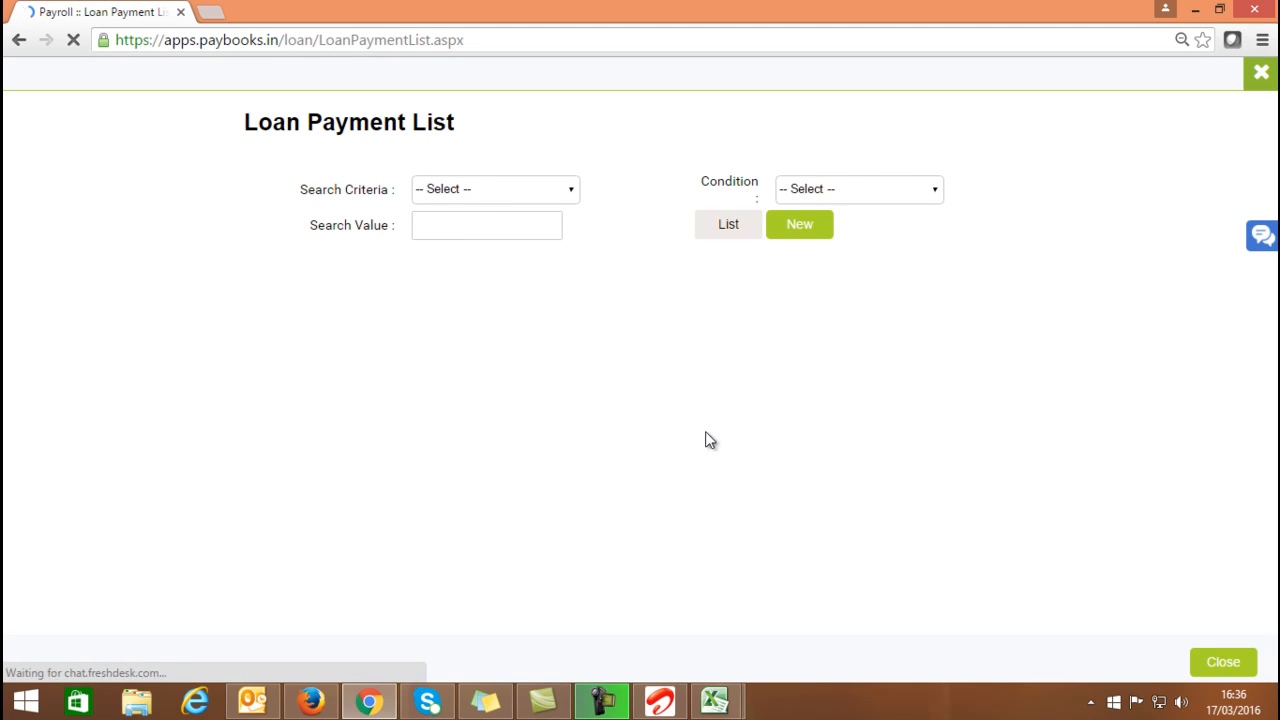
left_click(788, 228)
left_click(630, 226)
left_click(622, 254)
scroll(870, 498, "down", 2)
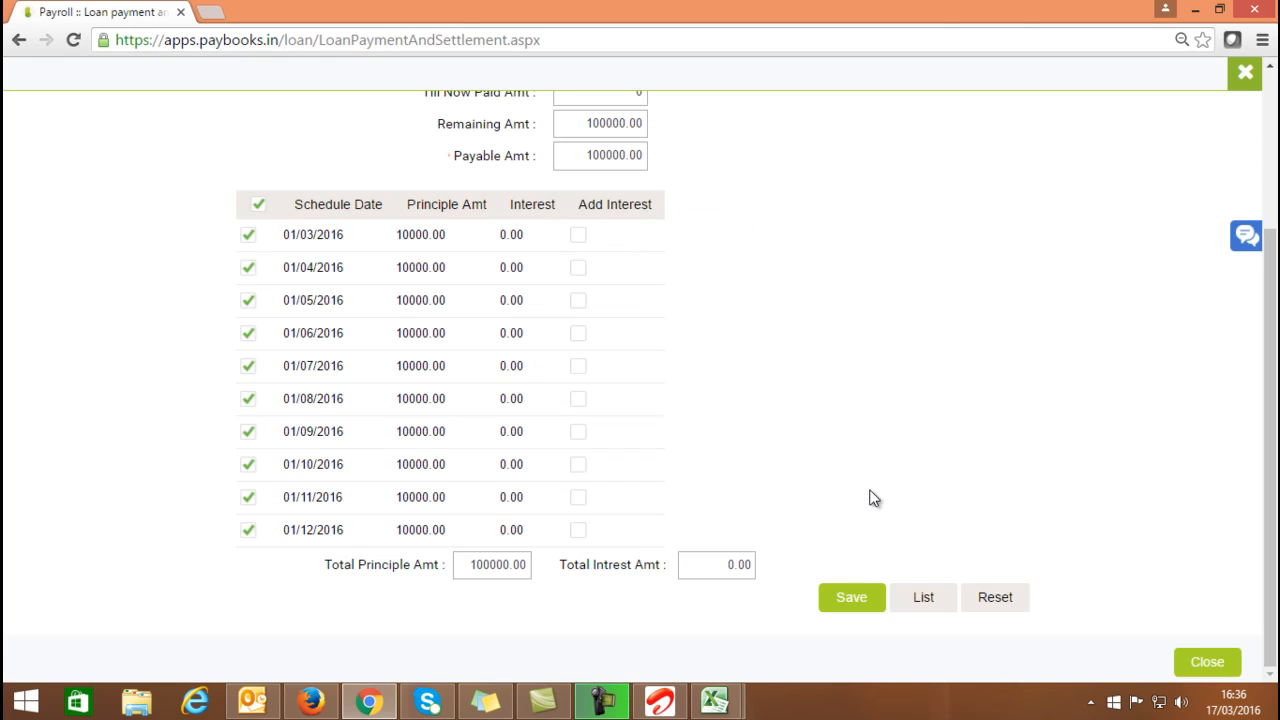
left_click(840, 590)
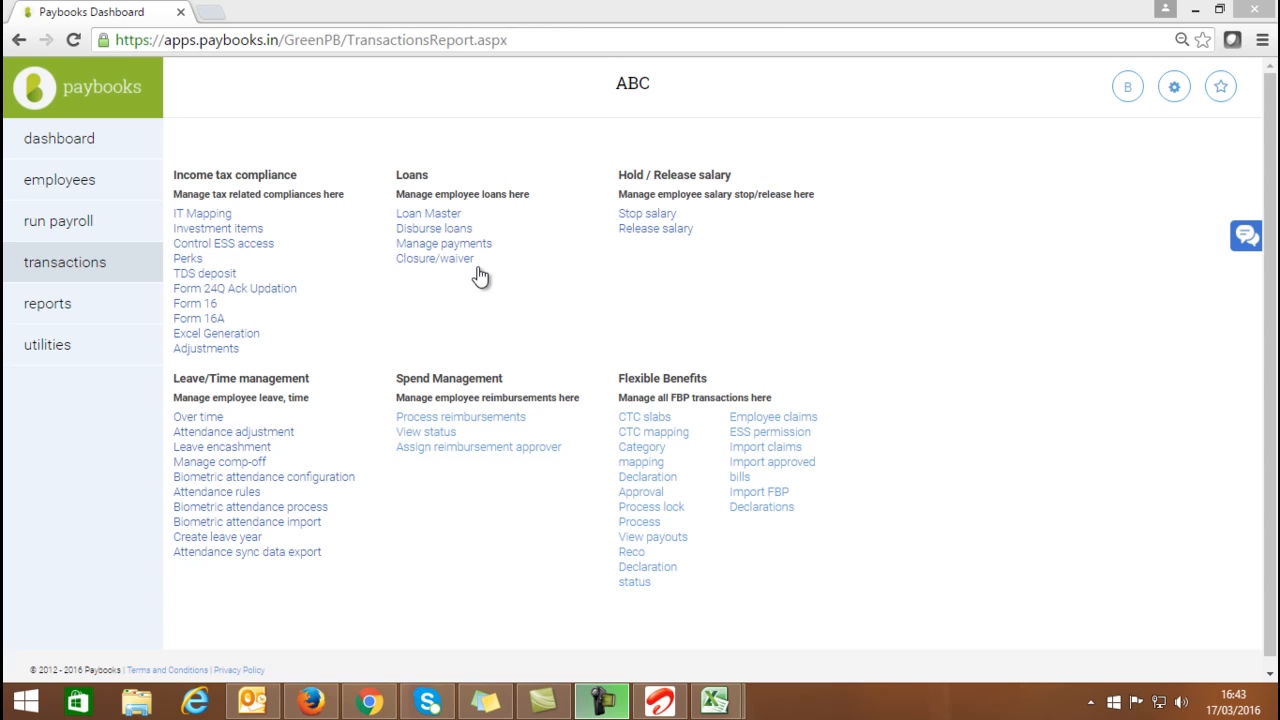
Record a new Personal Loan waiver for the employee dated 01/03/2016 with a waived amount of 45000.00, and save it
left_click(417, 260)
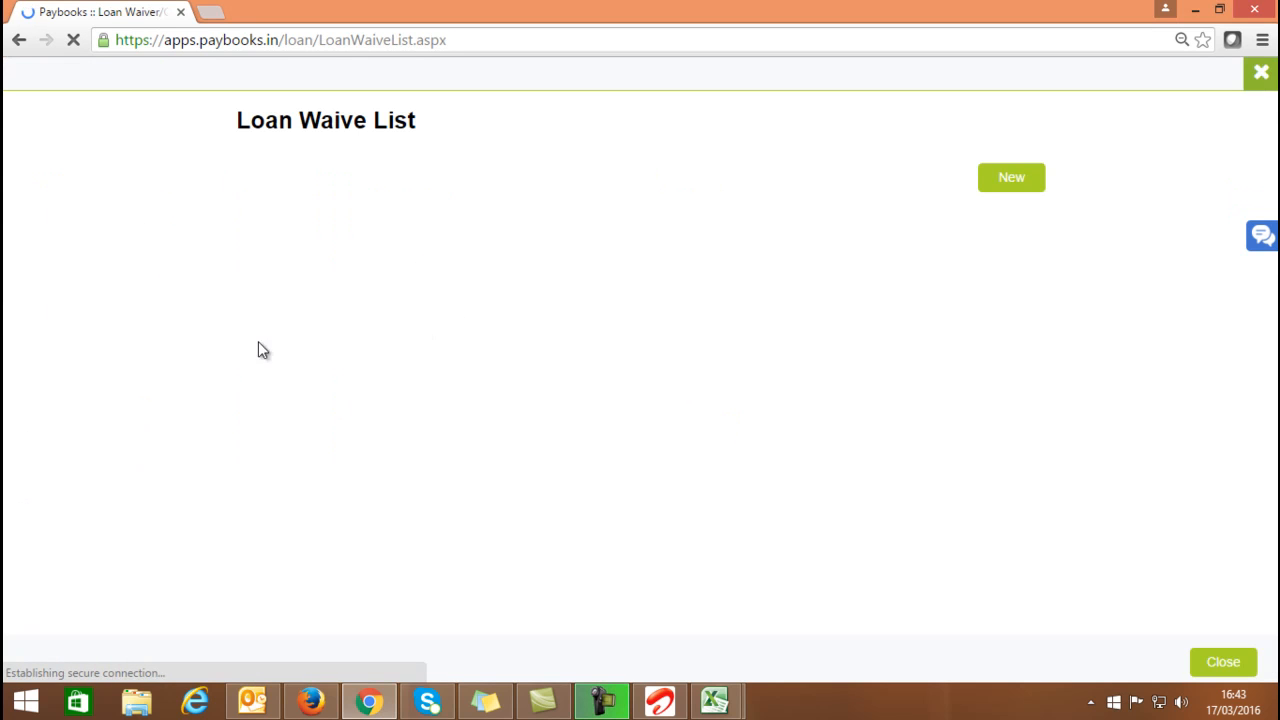
left_click(1022, 177)
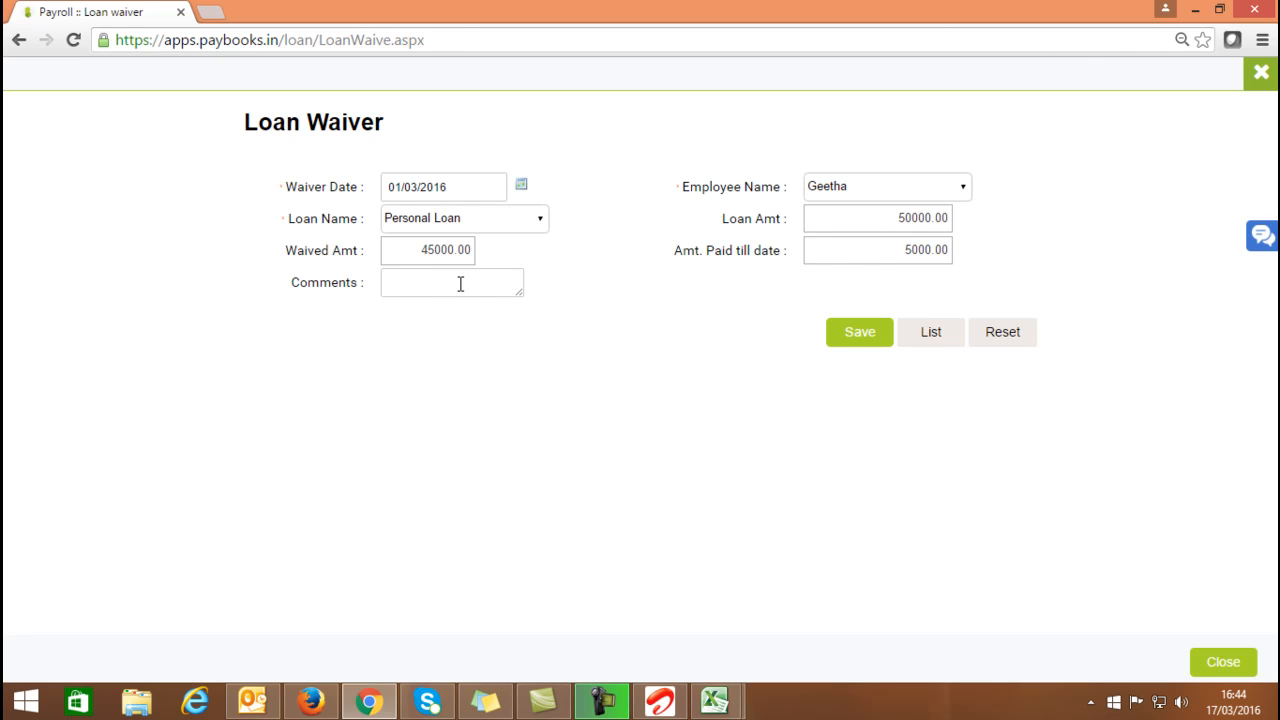
left_click(865, 328)
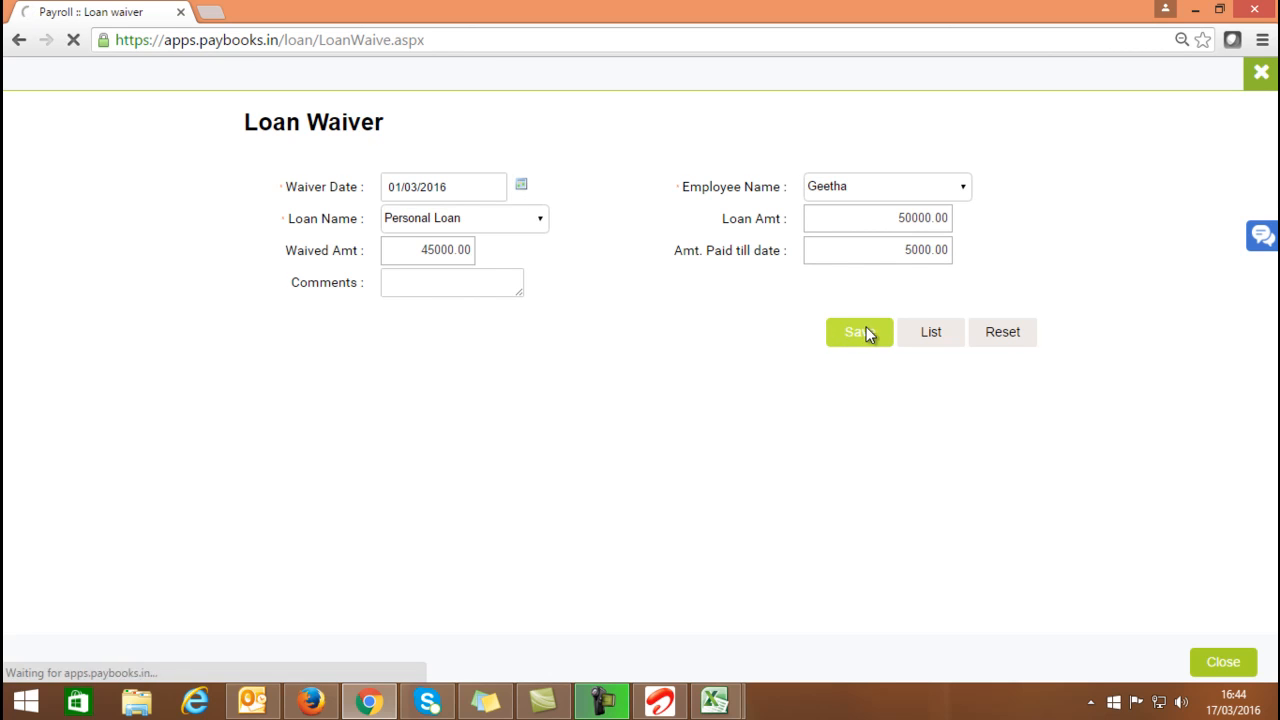